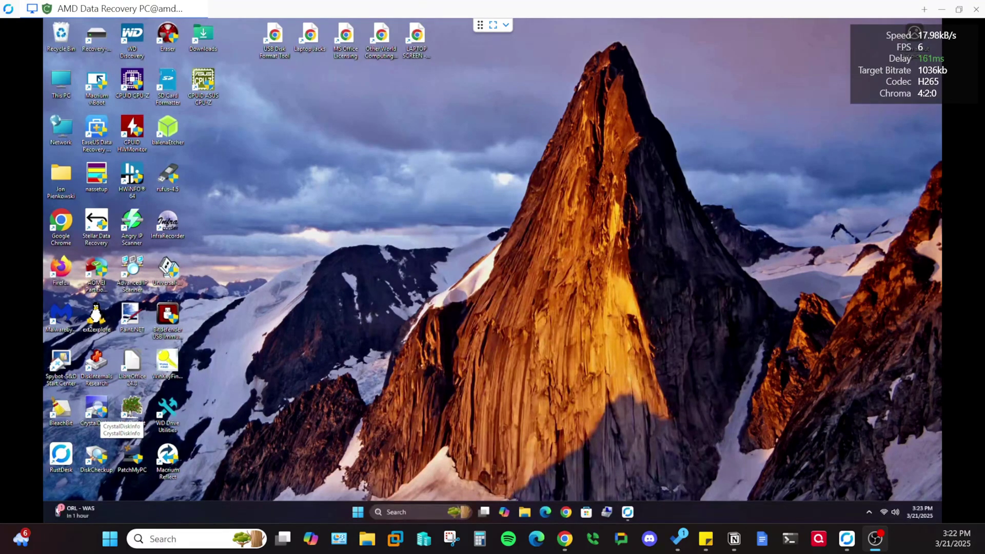
Launch CrystalDiskInfo and allow it to make changes to the device.
double_click(96, 411)
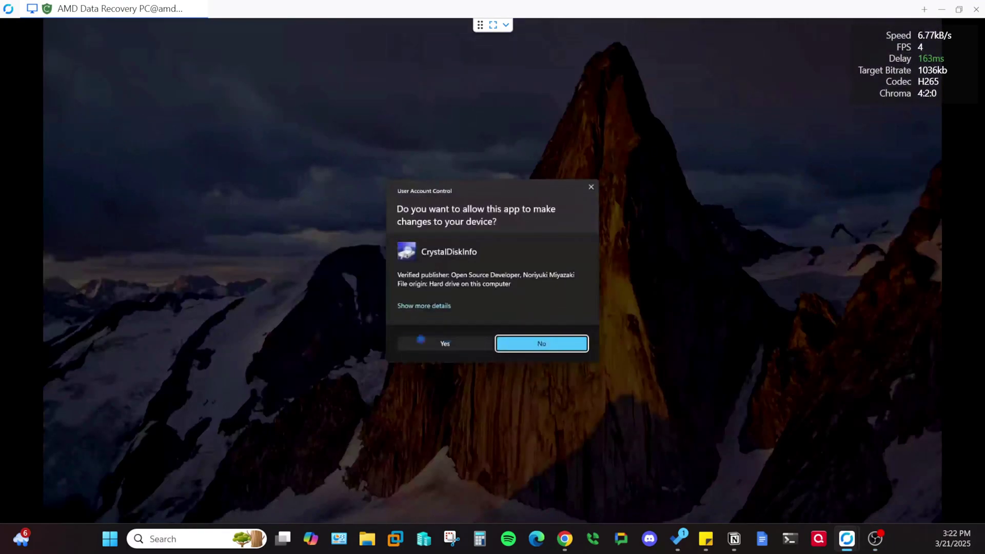
left_click(454, 343)
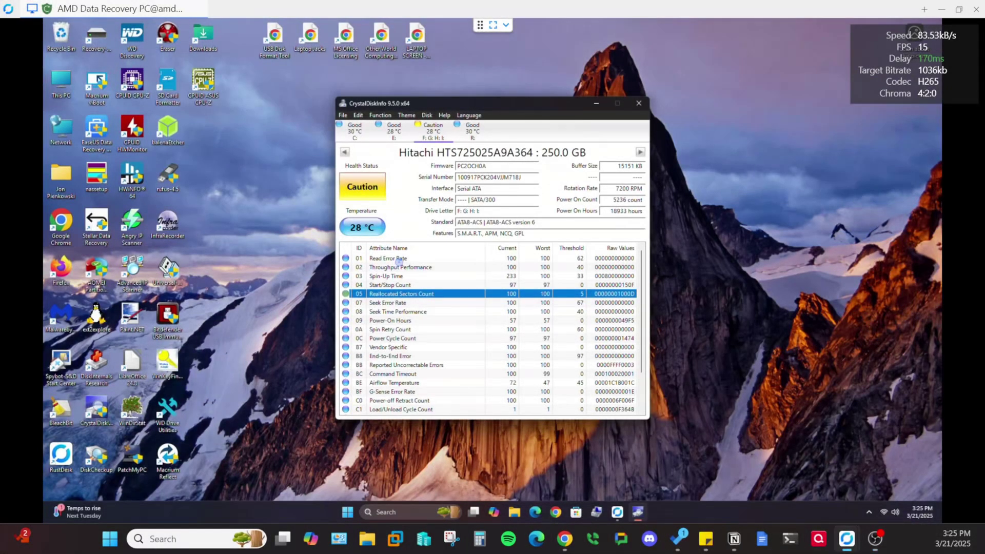
Examine the Read Error Rate and Throughput Performance attributes of the Hitachi drive, including the Read Error Rate threshold.
left_click(399, 260)
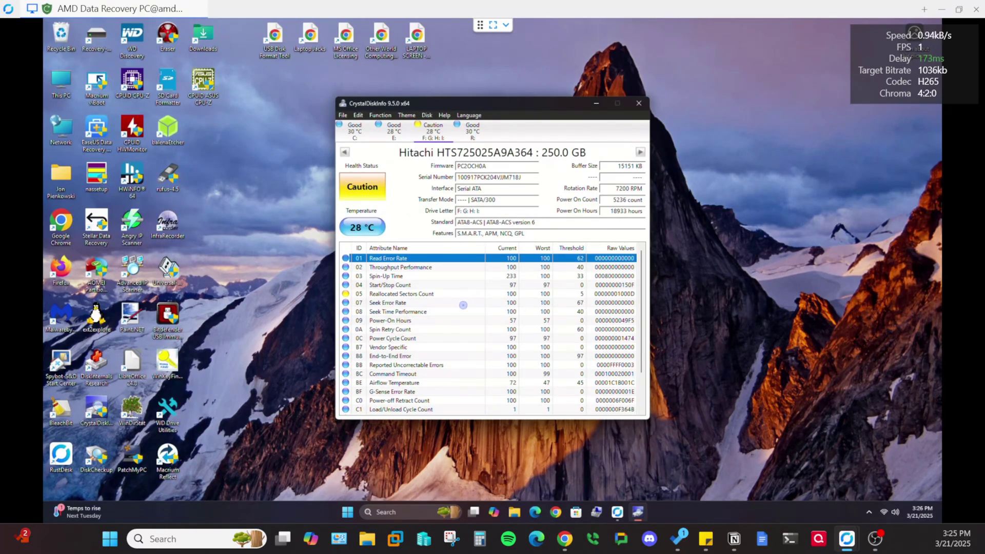
left_click(432, 268)
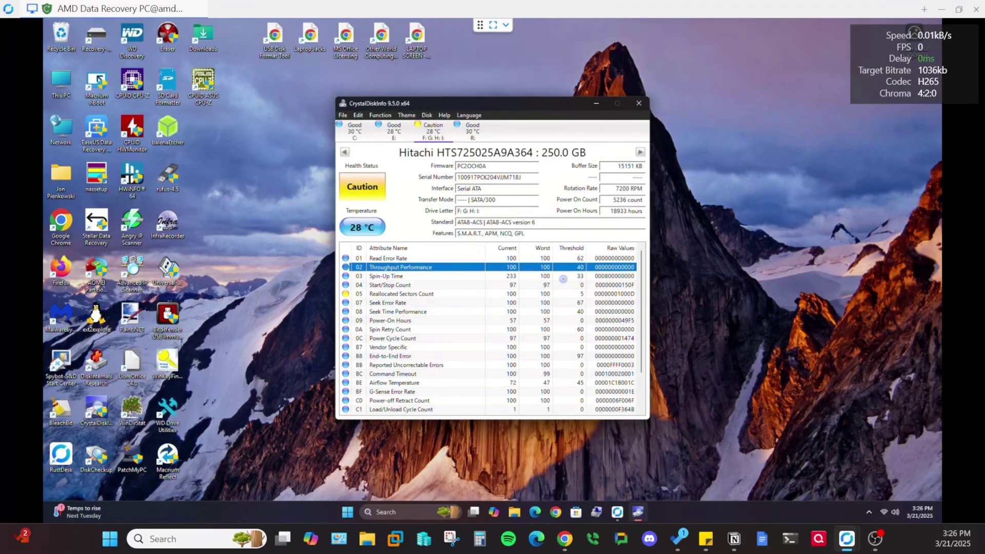
left_click(575, 260)
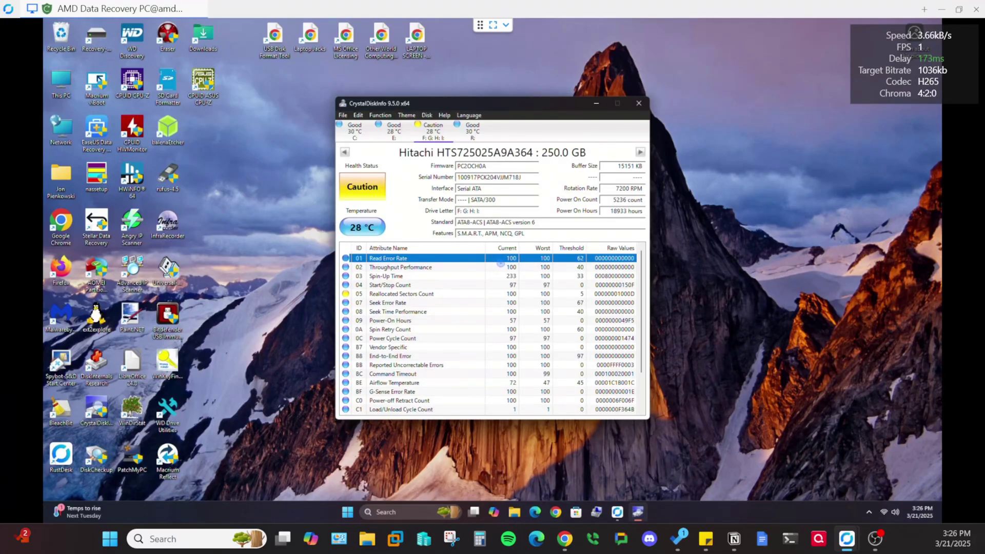
View the health data of the C: and E: drives, and return to the Hitachi drive.
left_click(355, 133)
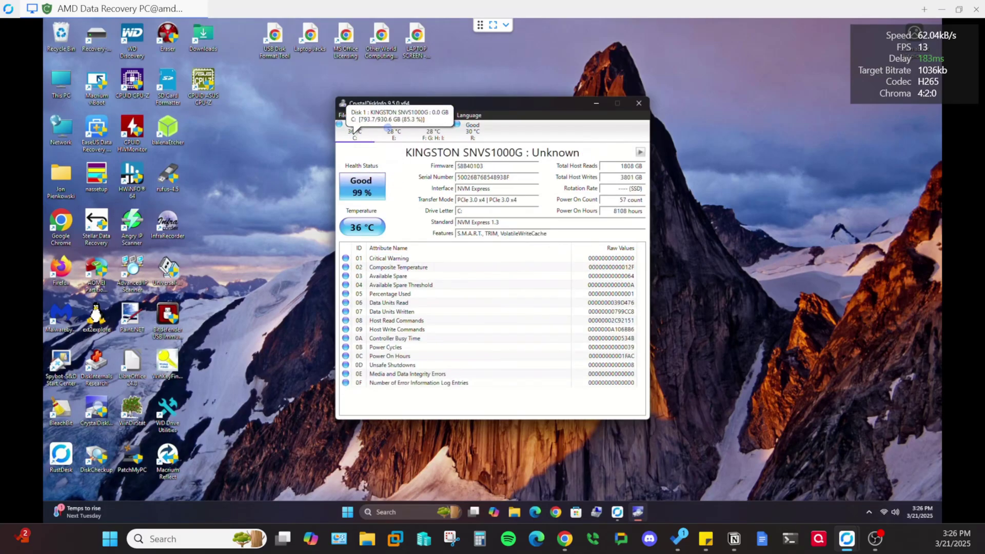
left_click(388, 128)
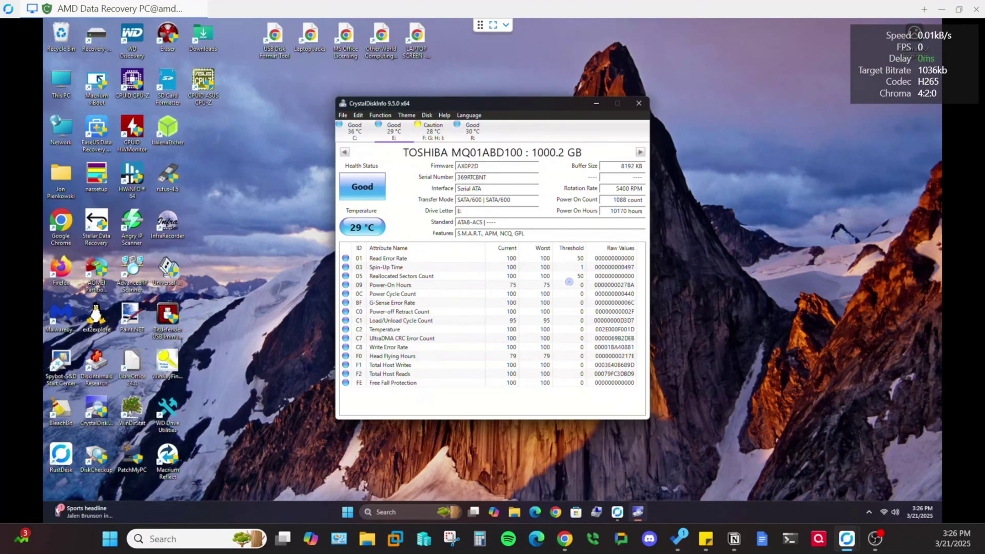
left_click(433, 133)
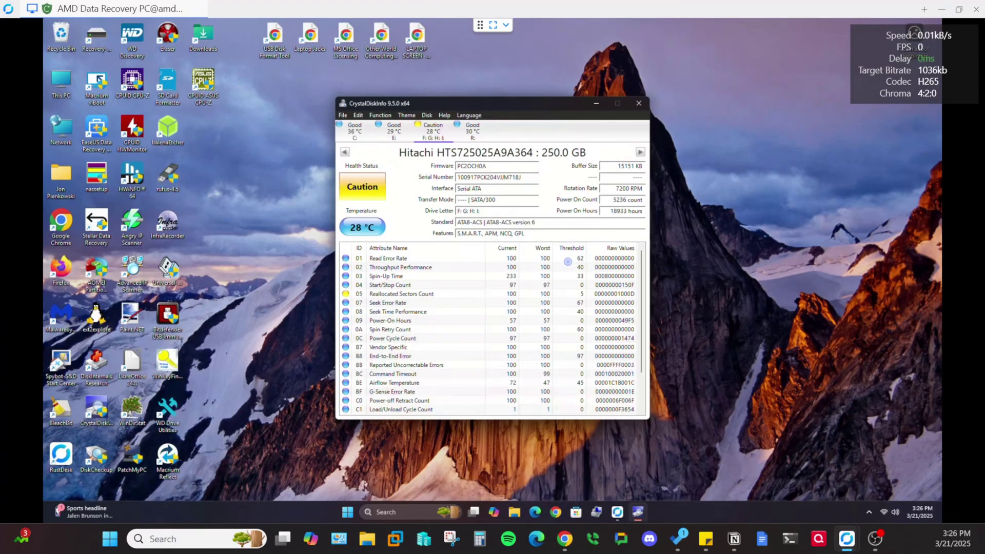
Examine the Hitachi drive's temperature, spin retry, reallocated sector and error attributes, and check the reason for its health status.
left_click(576, 257)
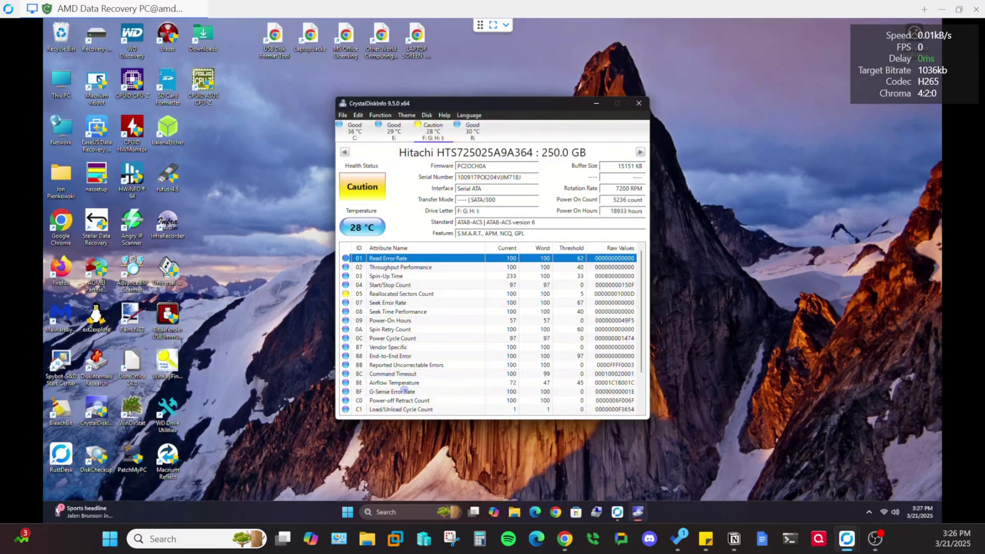
left_click(400, 385)
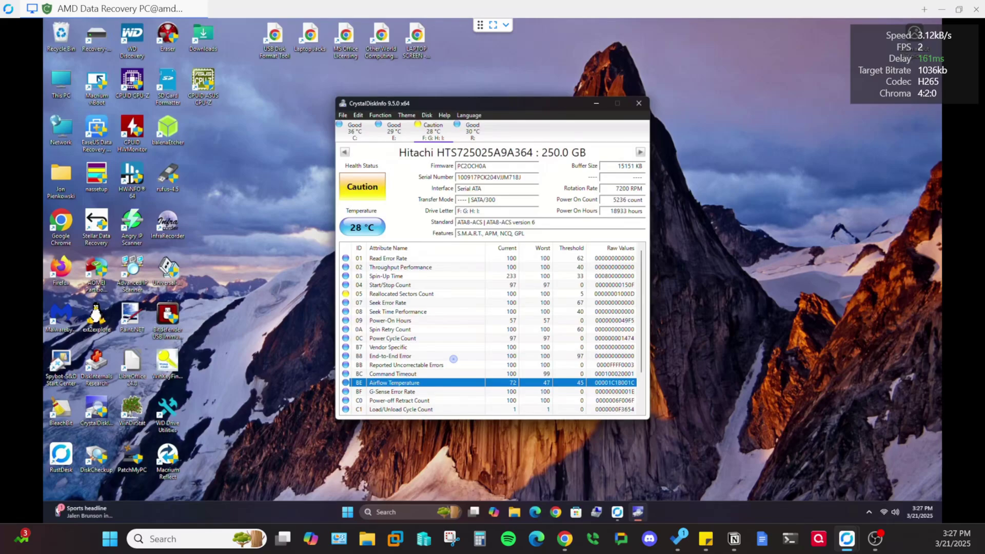
left_click(442, 356)
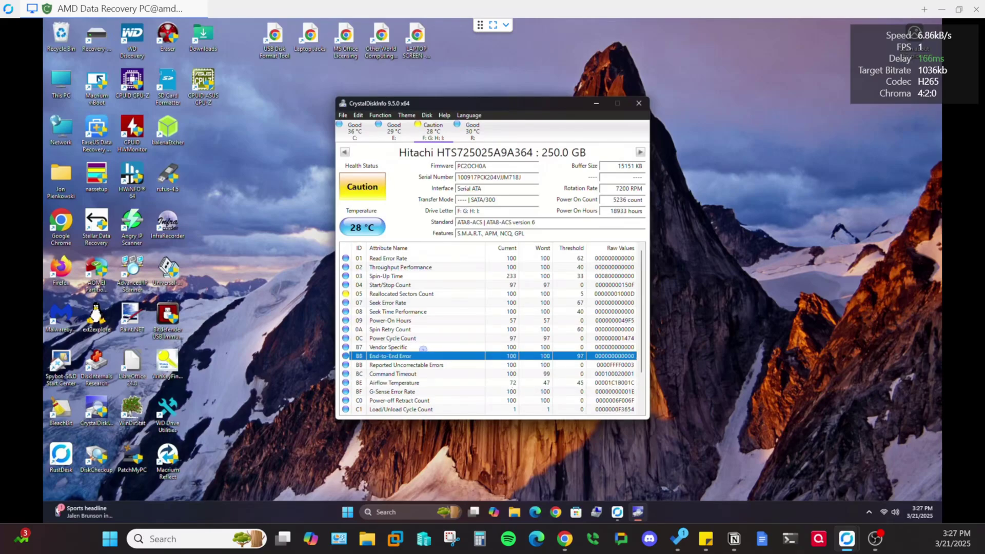
left_click(418, 329)
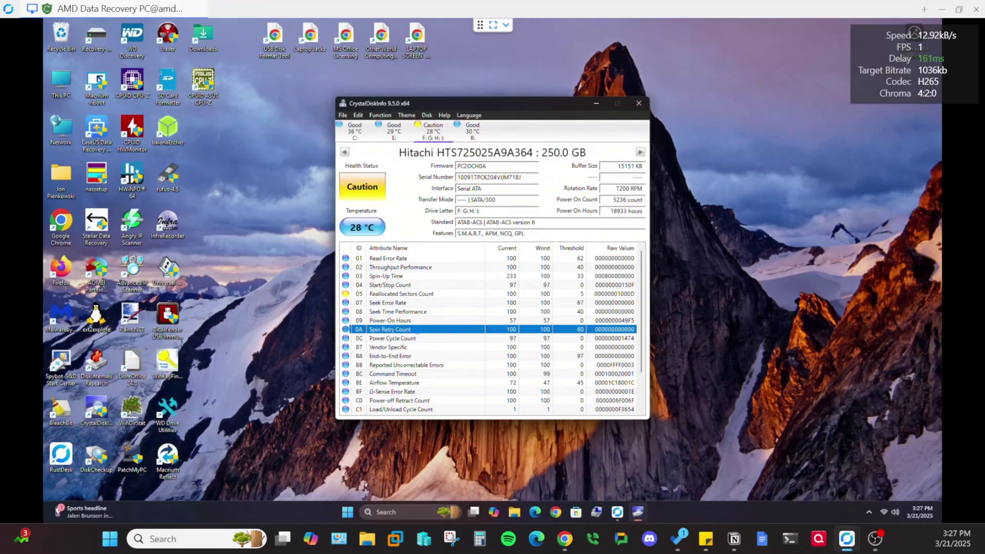
left_click(403, 294)
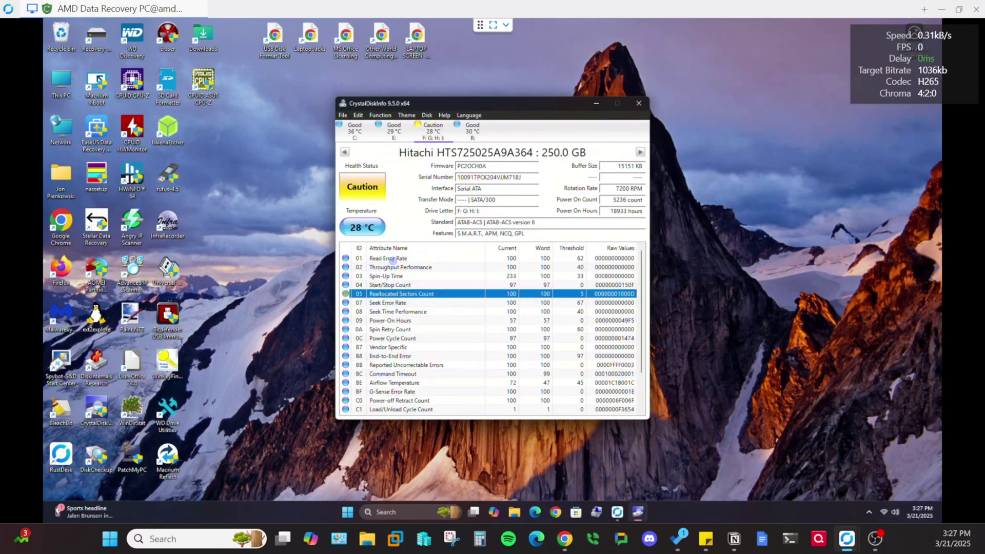
left_click(392, 258)
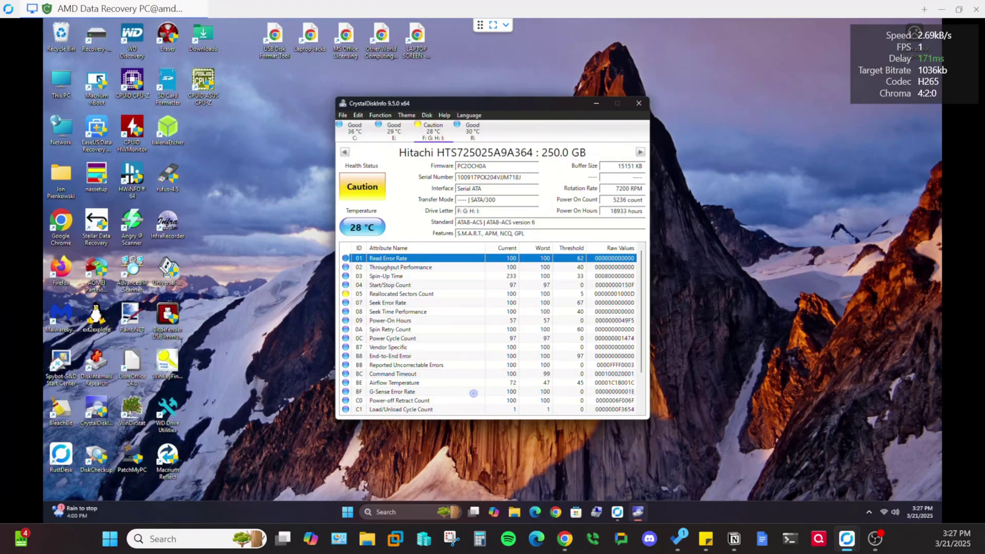
left_click(430, 365)
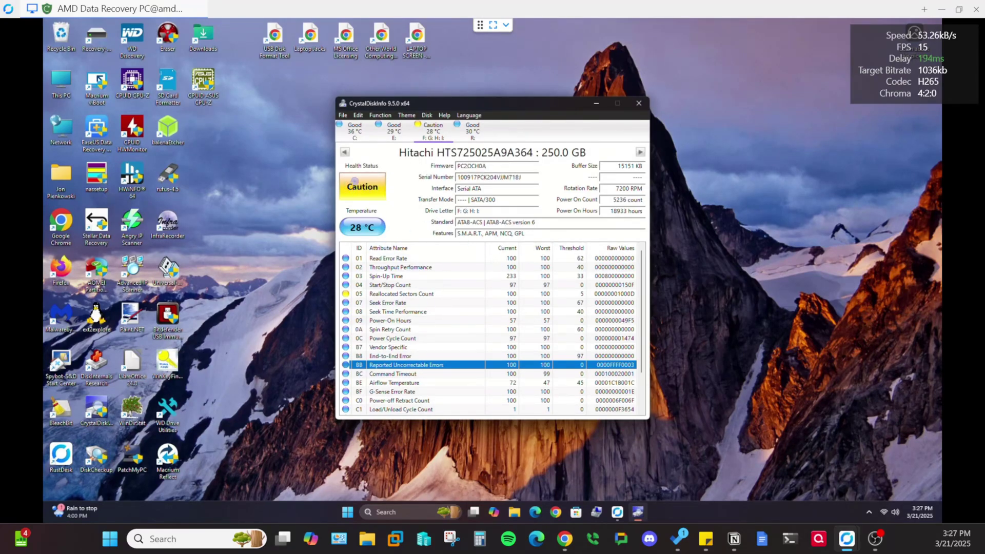
mouse_move(362, 185)
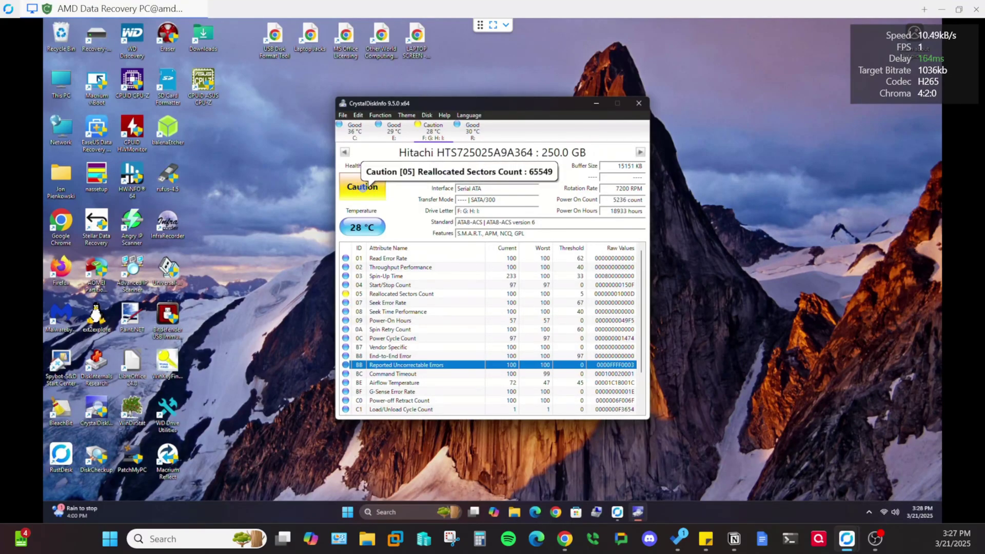
Examine the R: drive's airflow temperature, end-to-end error, spin retry, seek error, start/stop and reallocated sector attributes.
left_click(473, 131)
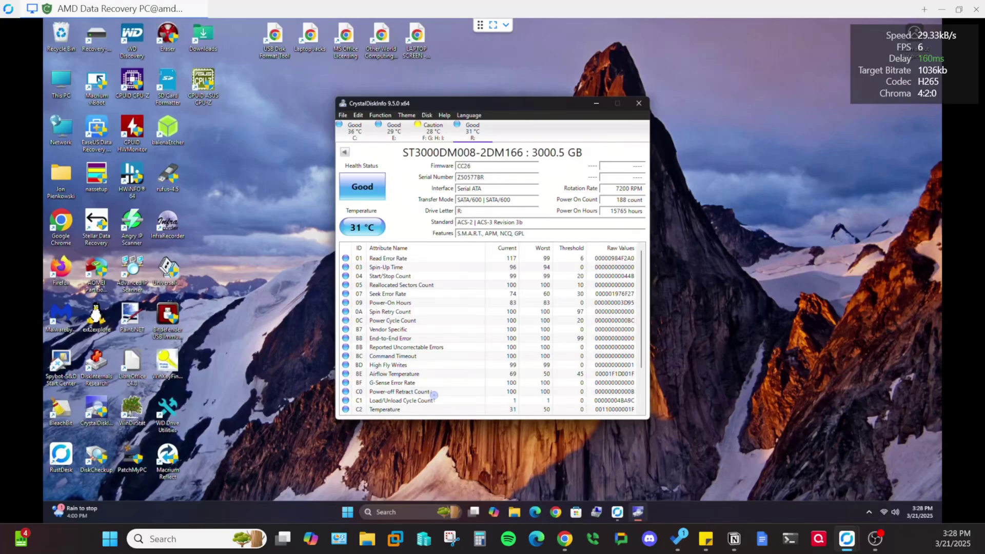
left_click(412, 374)
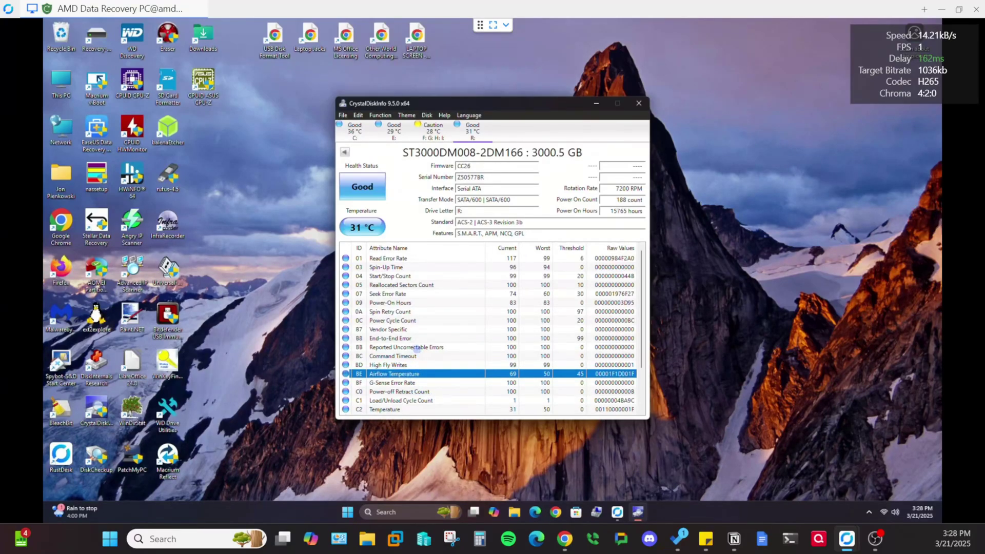
left_click(408, 339)
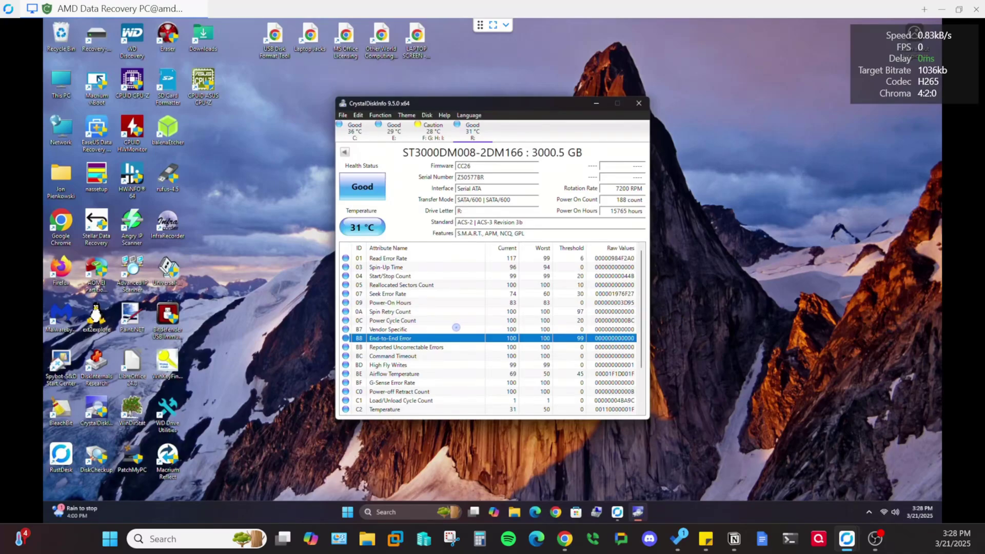
left_click(428, 312)
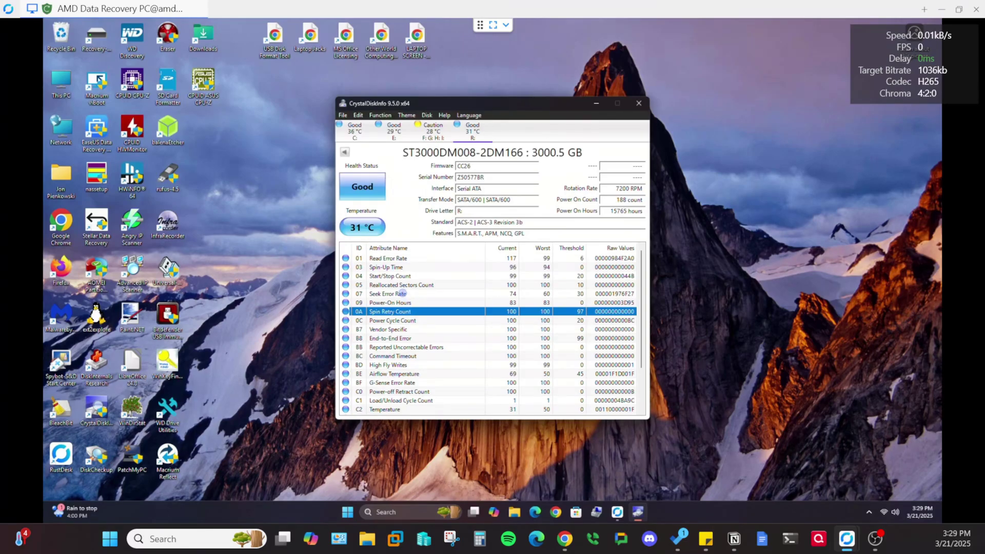
left_click(402, 293)
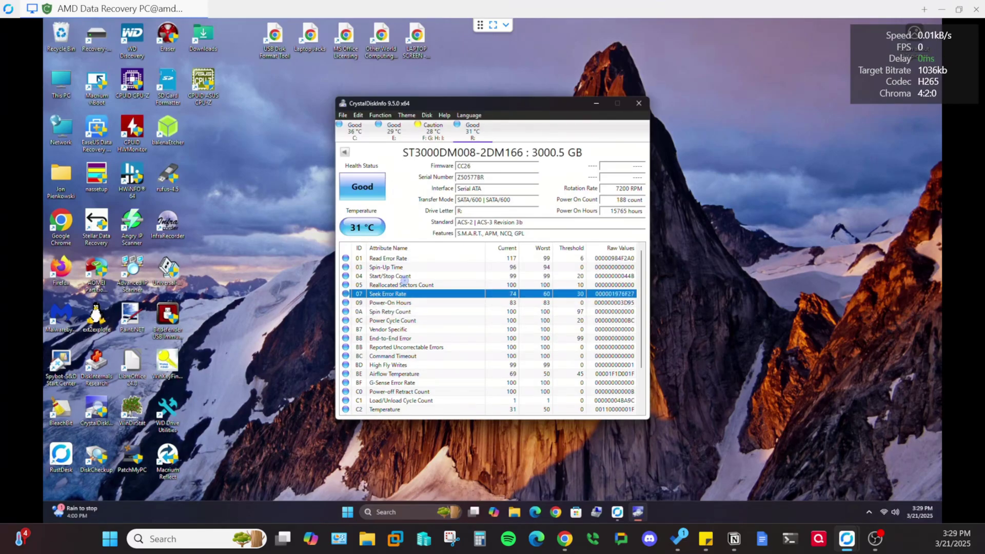
left_click(407, 277)
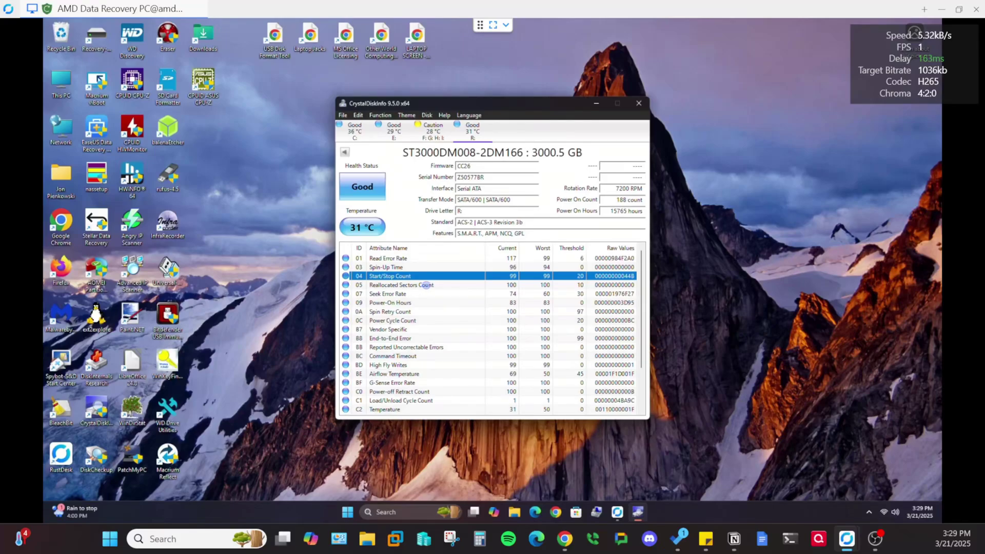
left_click(421, 286)
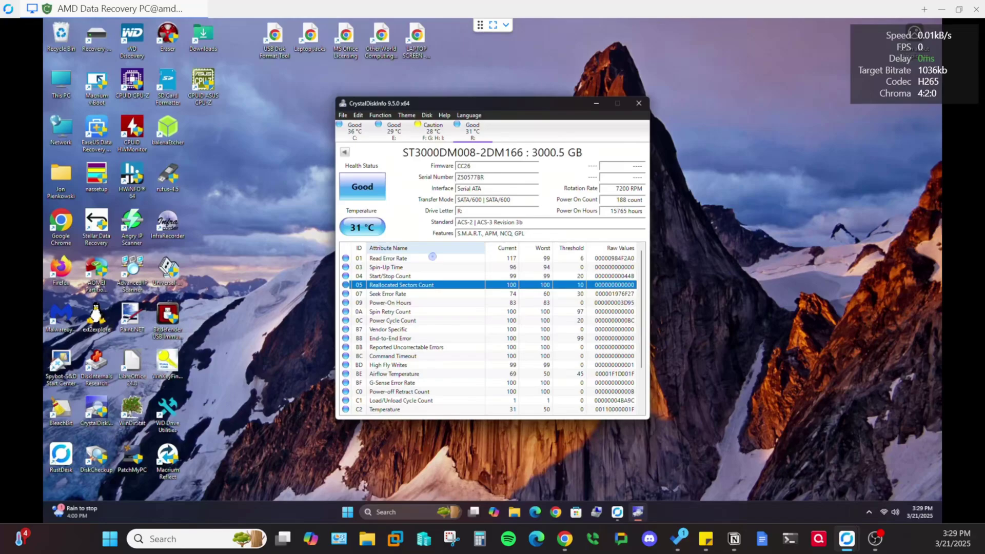
Compare the Hitachi and R: drives, view the R: drive's health status threshold settings, and close them without applying changes.
mouse_move(430, 132)
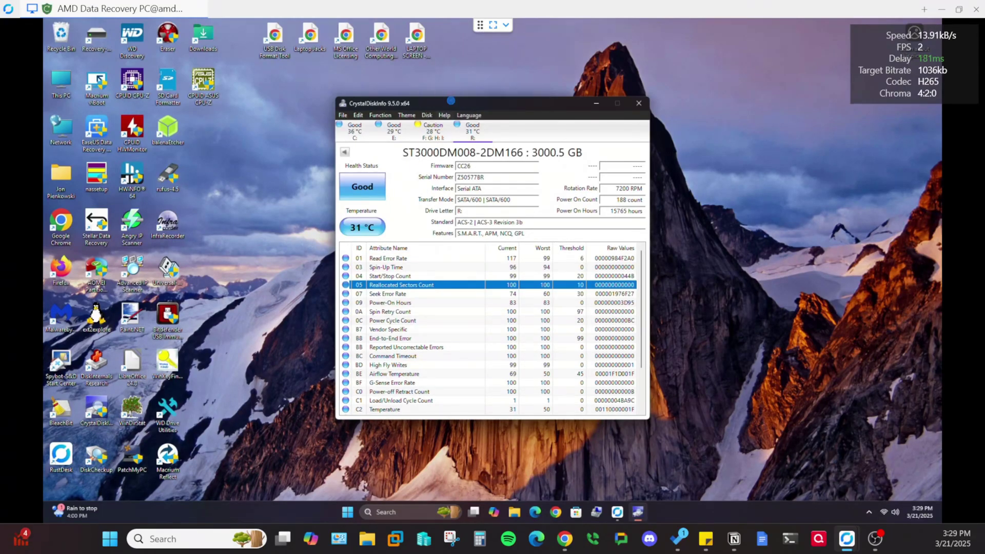
left_click(430, 132)
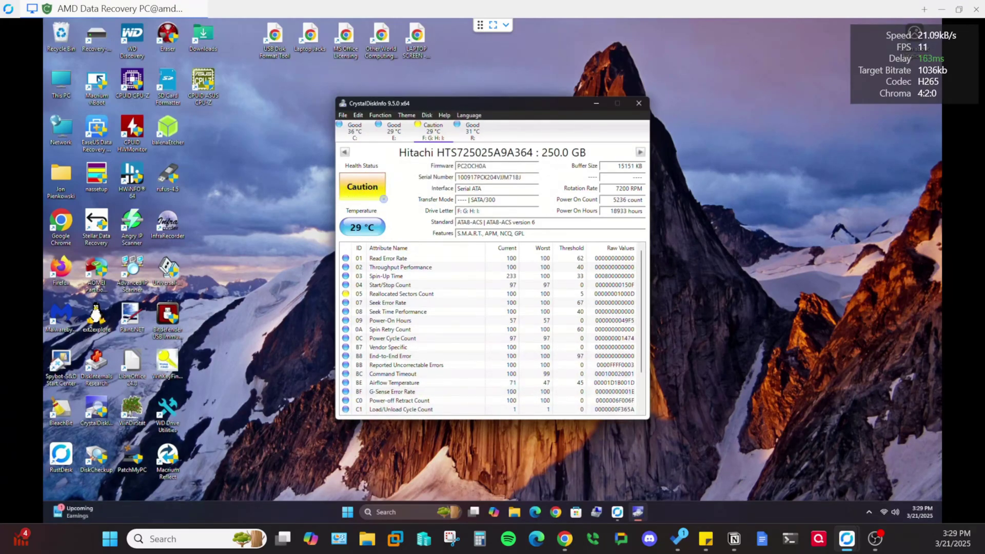
left_click(473, 132)
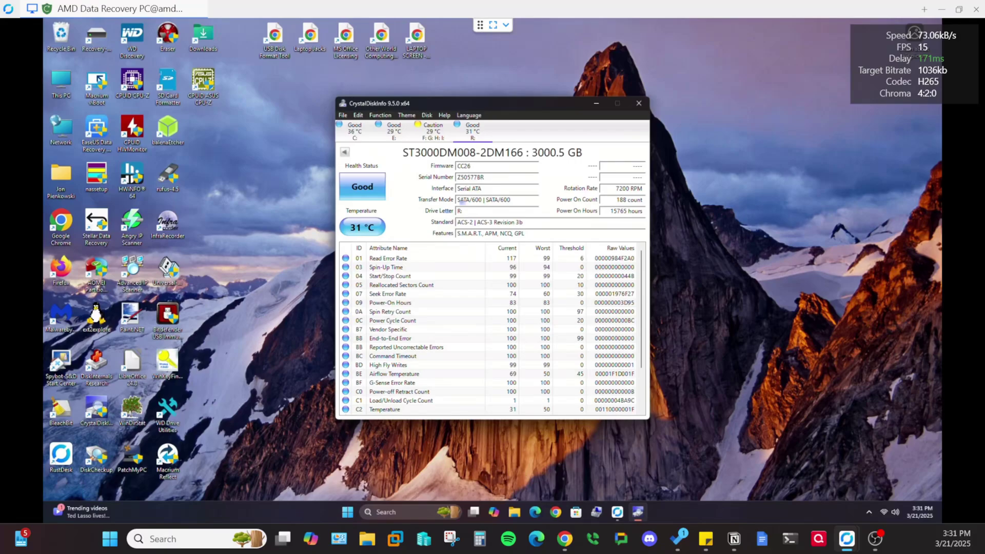
left_click(353, 187)
left_click(429, 129)
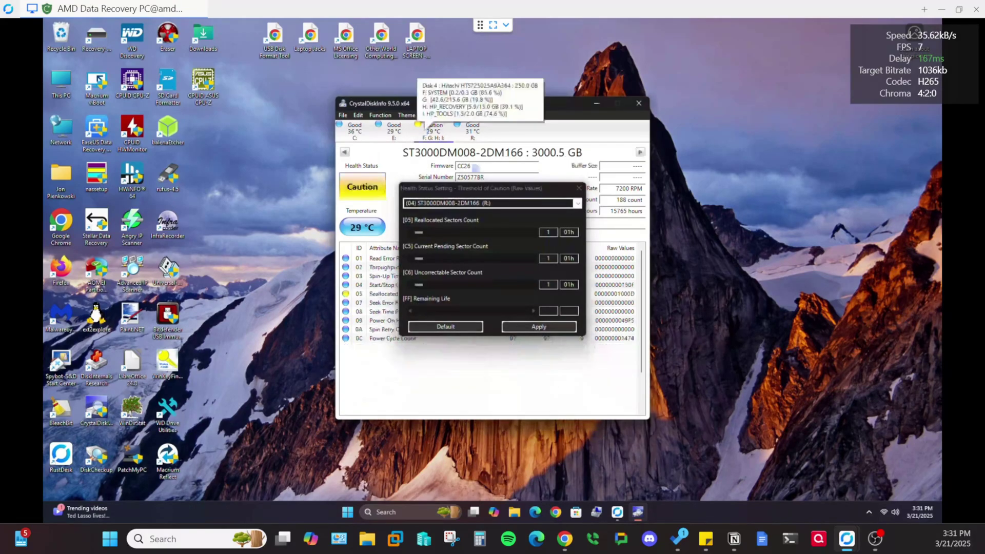
left_click(577, 189)
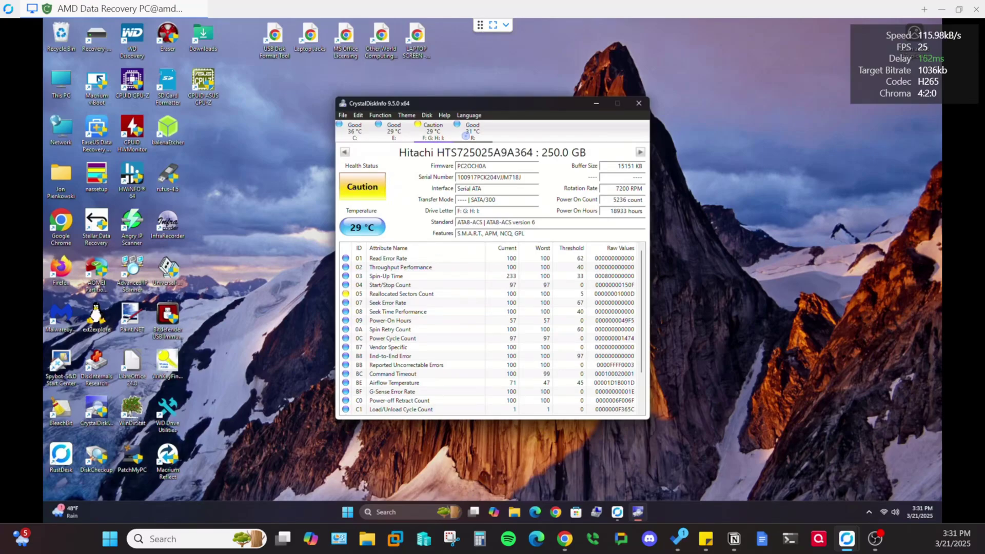
Review the Worst values of the R: drive's Start/Stop Count, Reallocated Sectors Count, Seek Error Rate and Power Cycle Count.
left_click(472, 132)
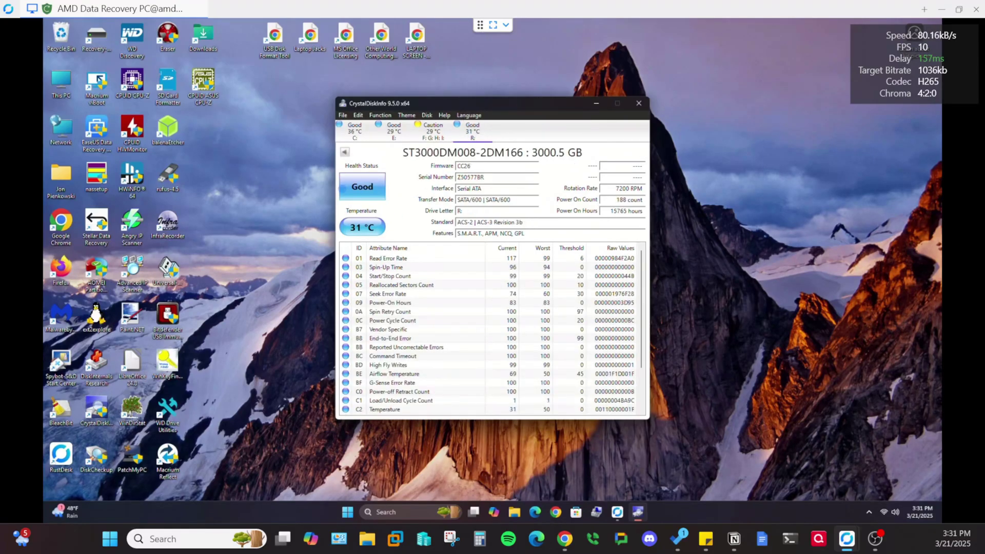
left_click(546, 277)
left_click(546, 286)
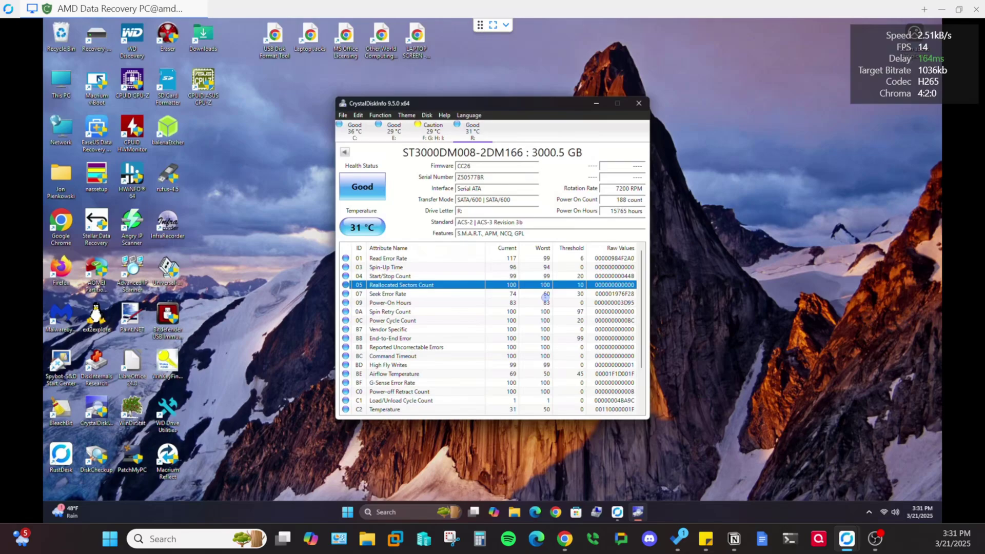
left_click(544, 294)
left_click(540, 321)
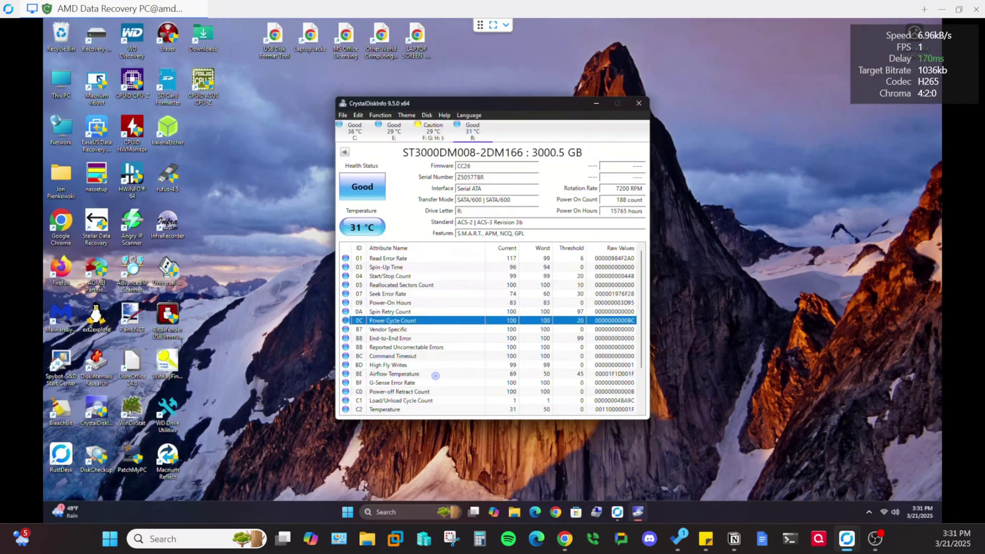